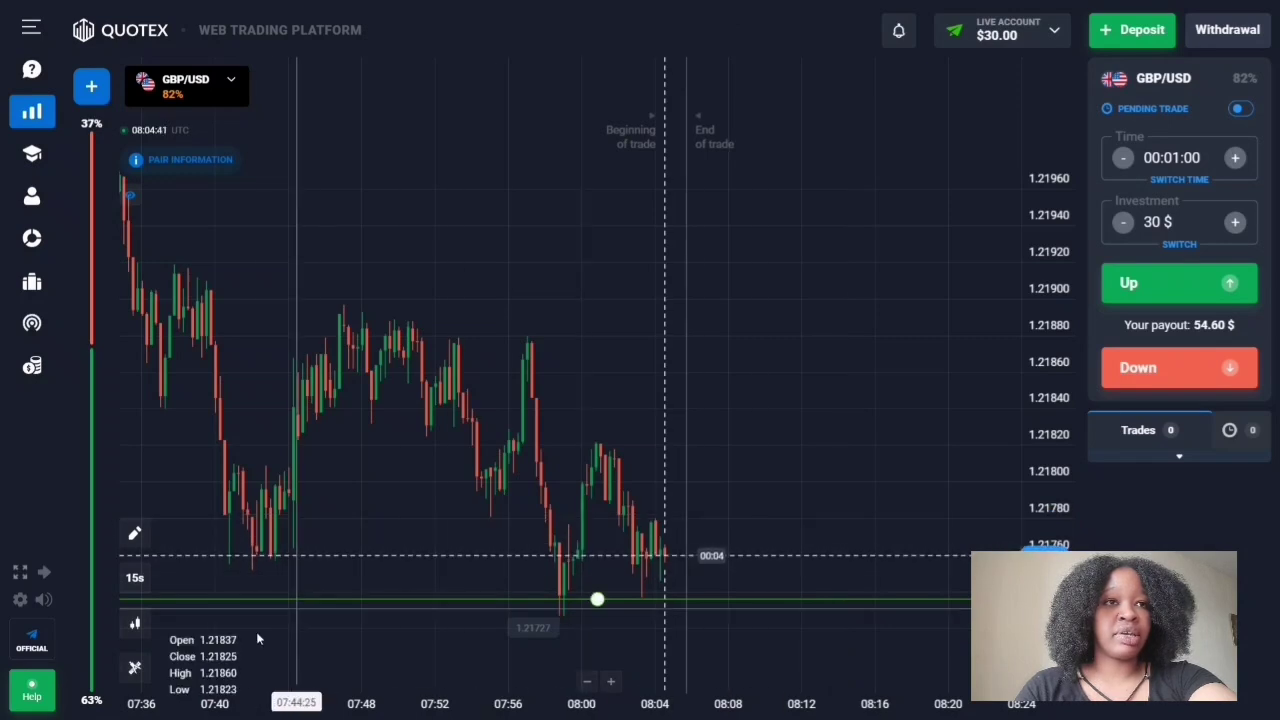
Add an Awesome Oscillator (5, 34) pane beneath the GBP/USD chart and close its settings
{"action": "left_click", "coordinate": [136, 669]}
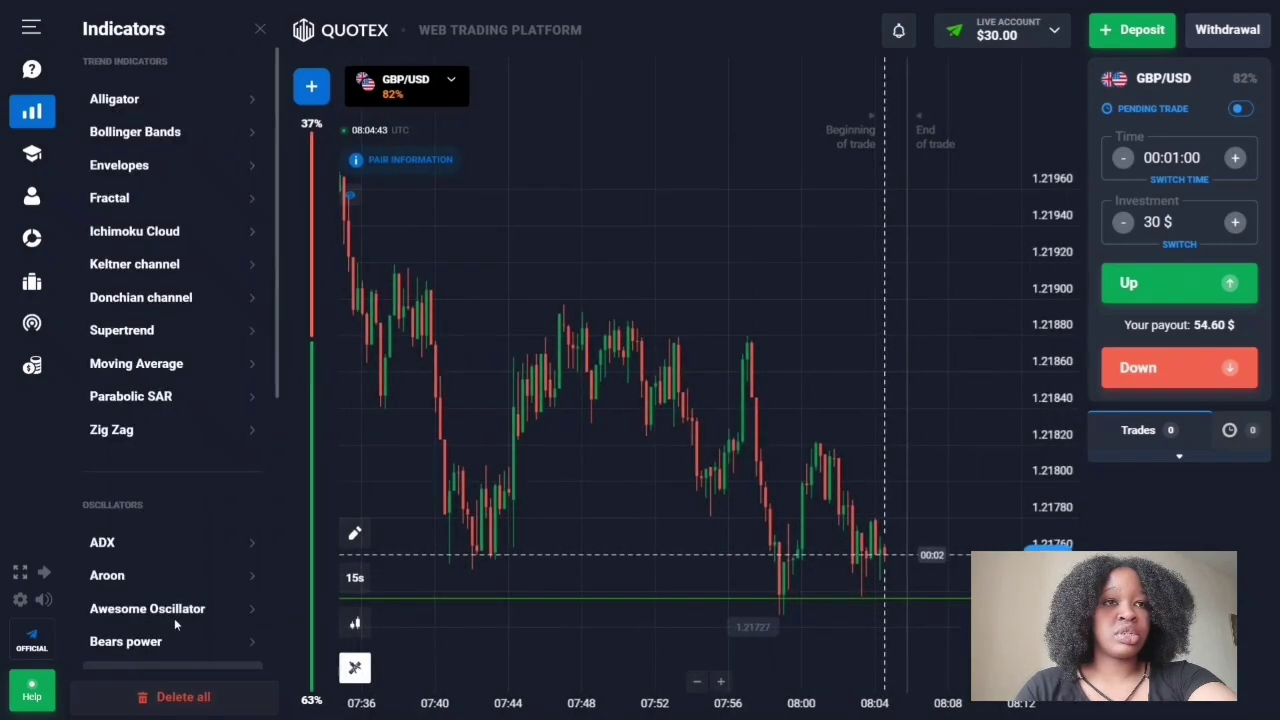
{"action": "scroll", "coordinate": [188, 558], "scroll_direction": "down", "scroll_amount": 2}
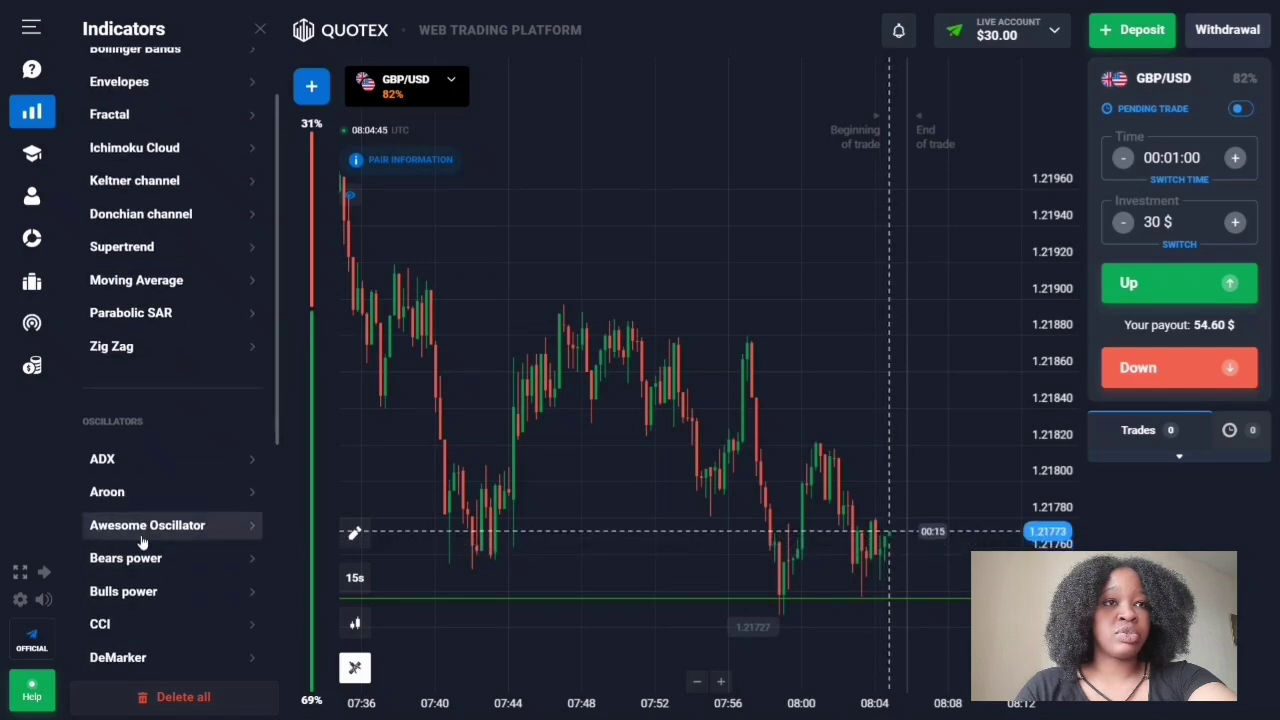
{"action": "left_click", "coordinate": [160, 530]}
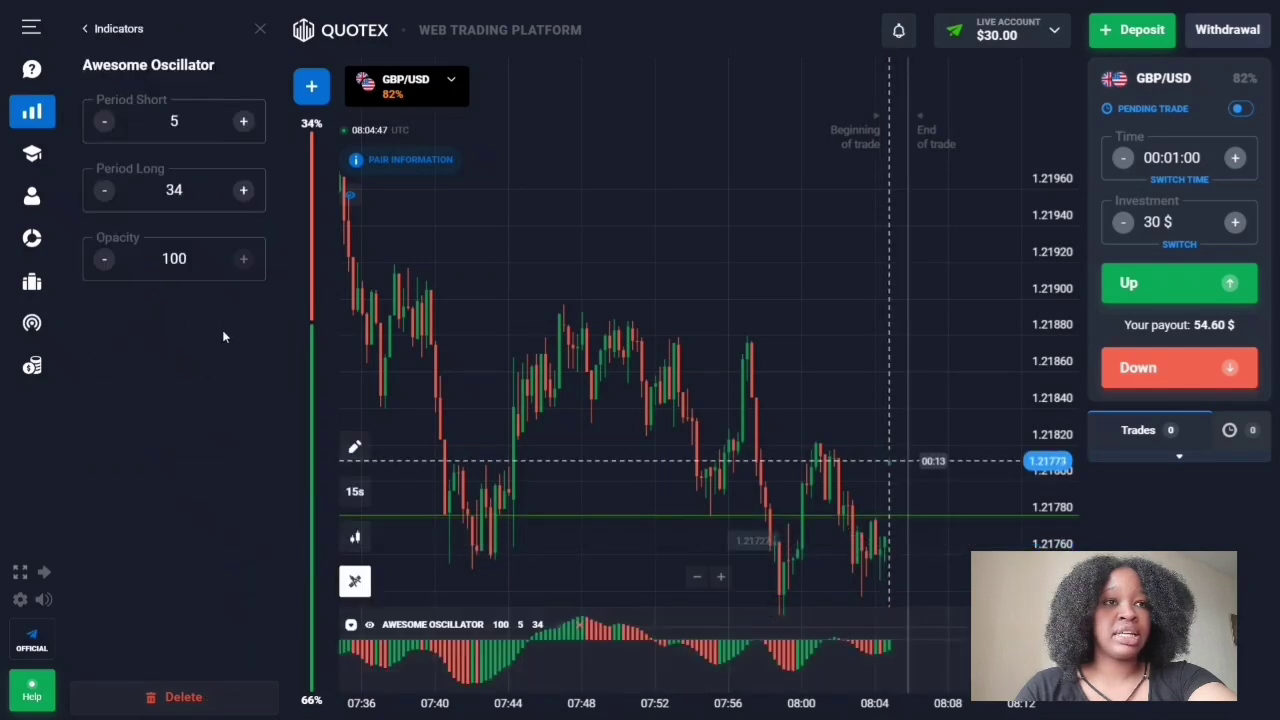
{"action": "left_click", "coordinate": [259, 33]}
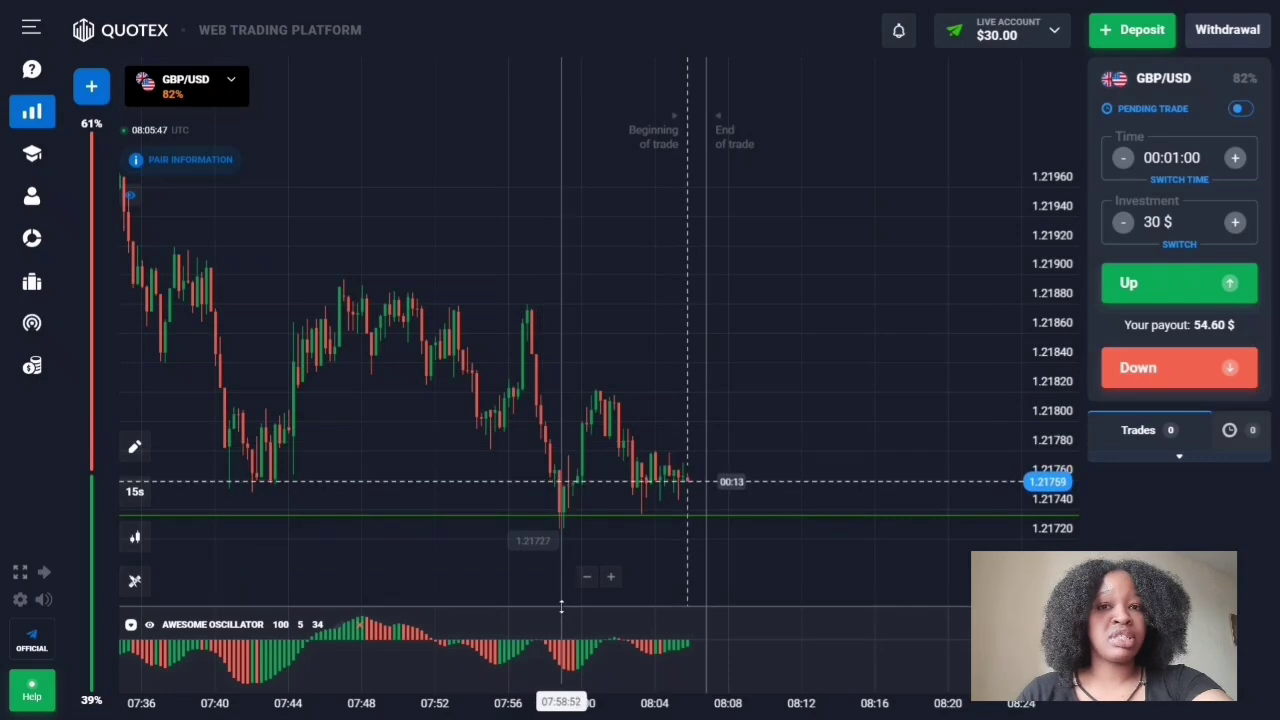
Enlarge the oscillator pane and raise the price-alert line to about 1.21963
{"action": "left_click_drag", "start_coordinate": [567, 608], "coordinate": [660, 629]}
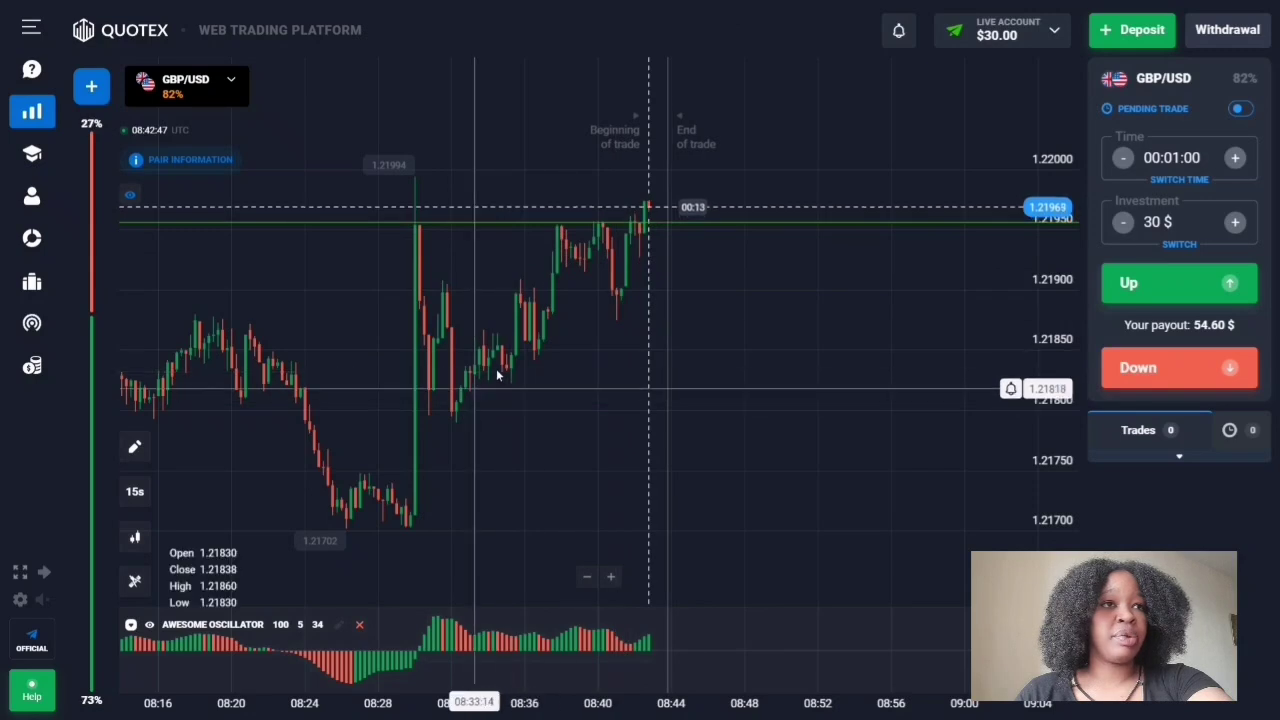
{"action": "left_click_drag", "start_coordinate": [610, 257], "coordinate": [651, 214]}
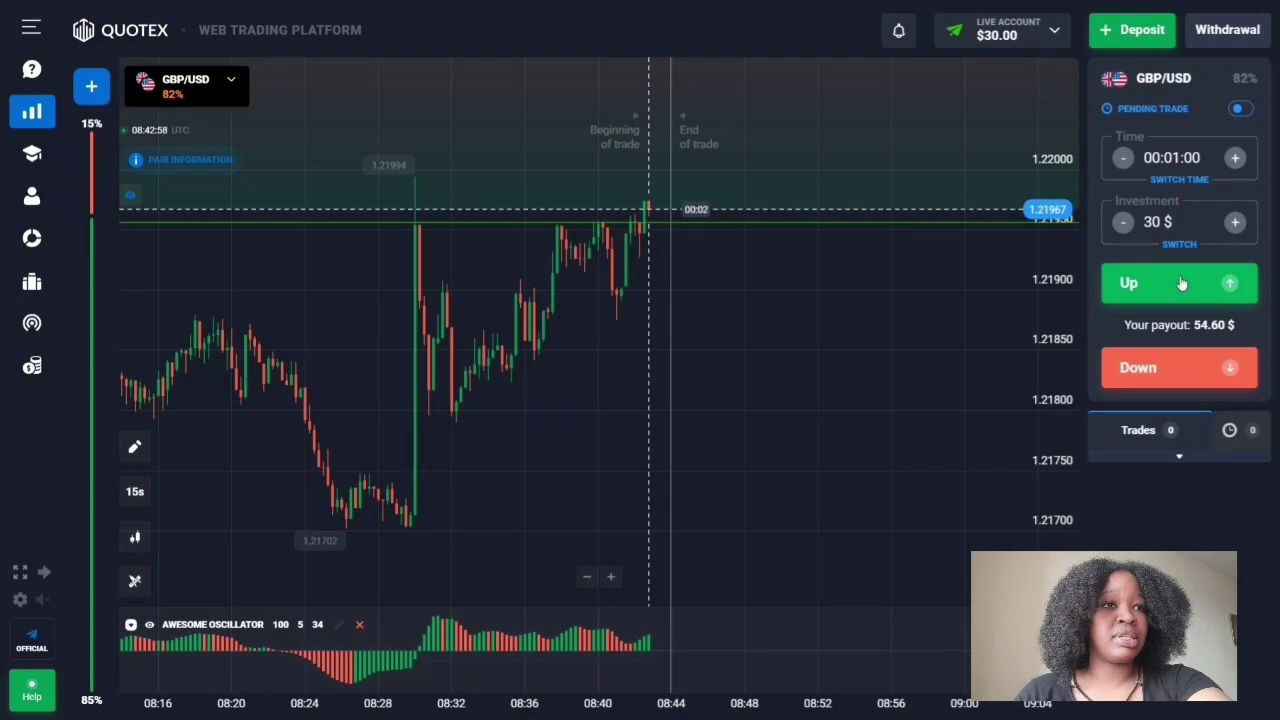
Place a 30 $ Up trade on GBP/USD
{"action": "left_click", "coordinate": [1182, 282]}
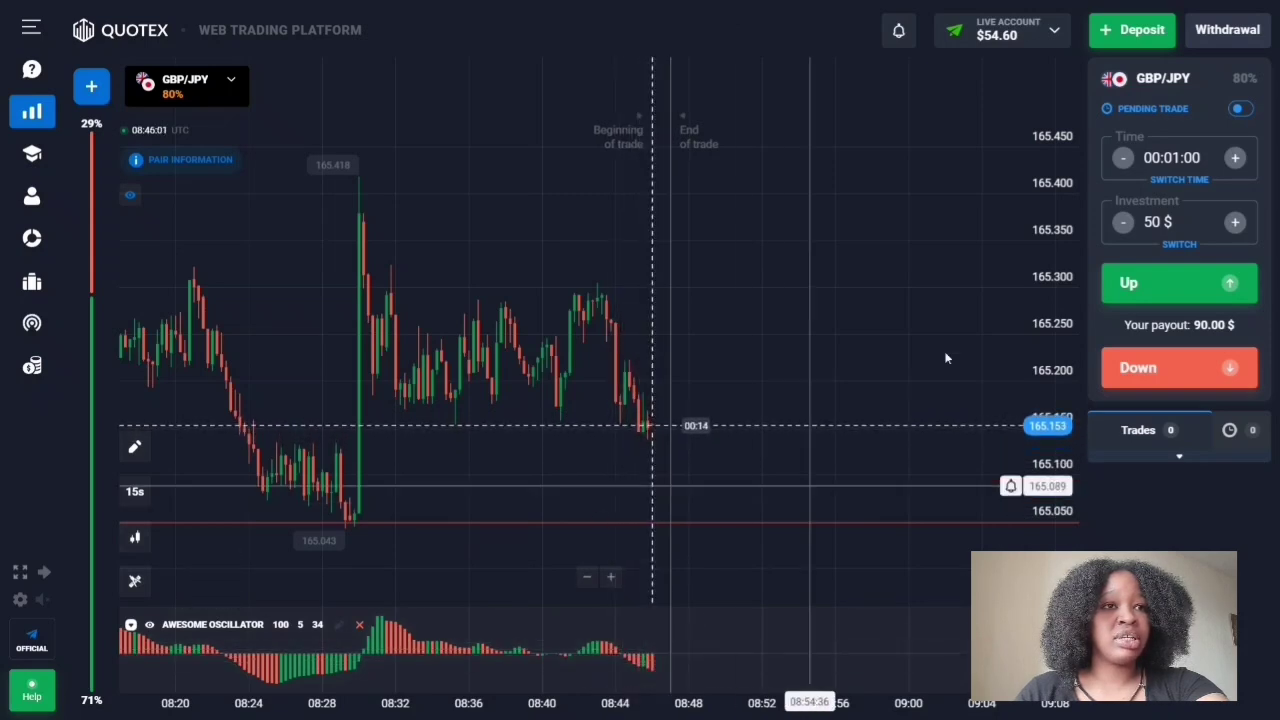
Open a 50 $ two-minute Down trade on GBP/JPY
{"action": "left_click", "coordinate": [1181, 204]}
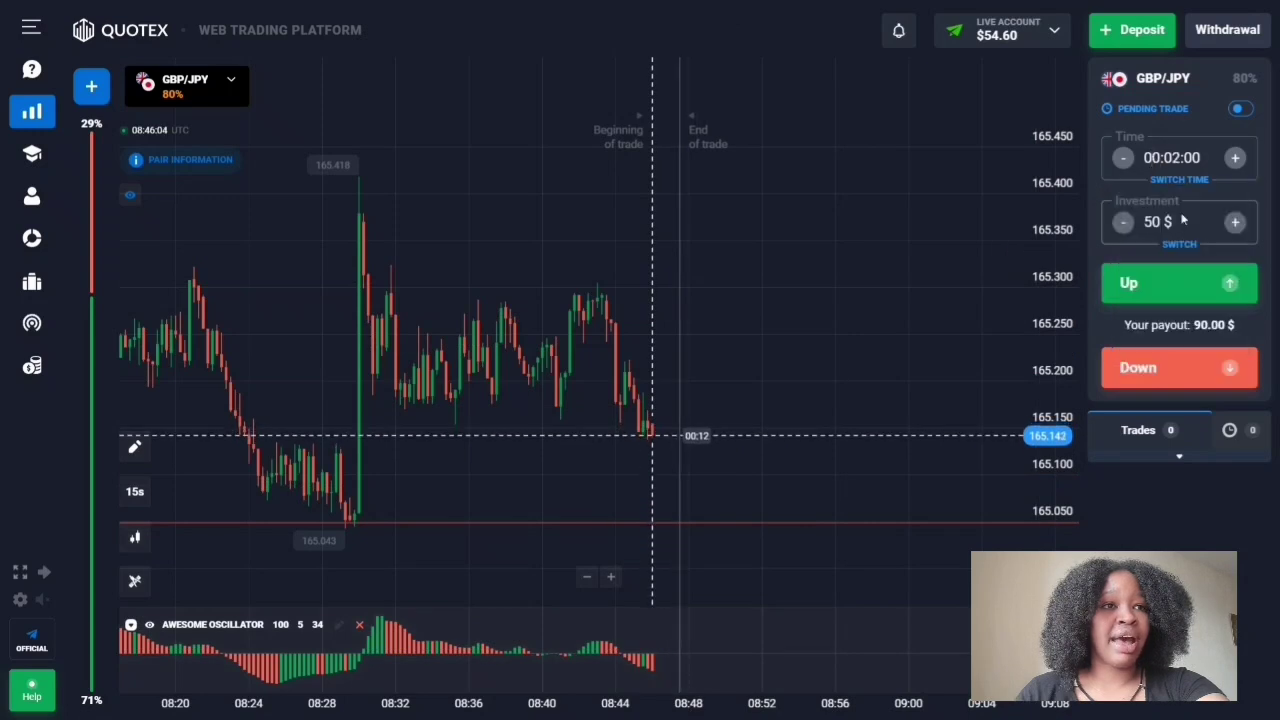
{"action": "left_click", "coordinate": [1172, 369]}
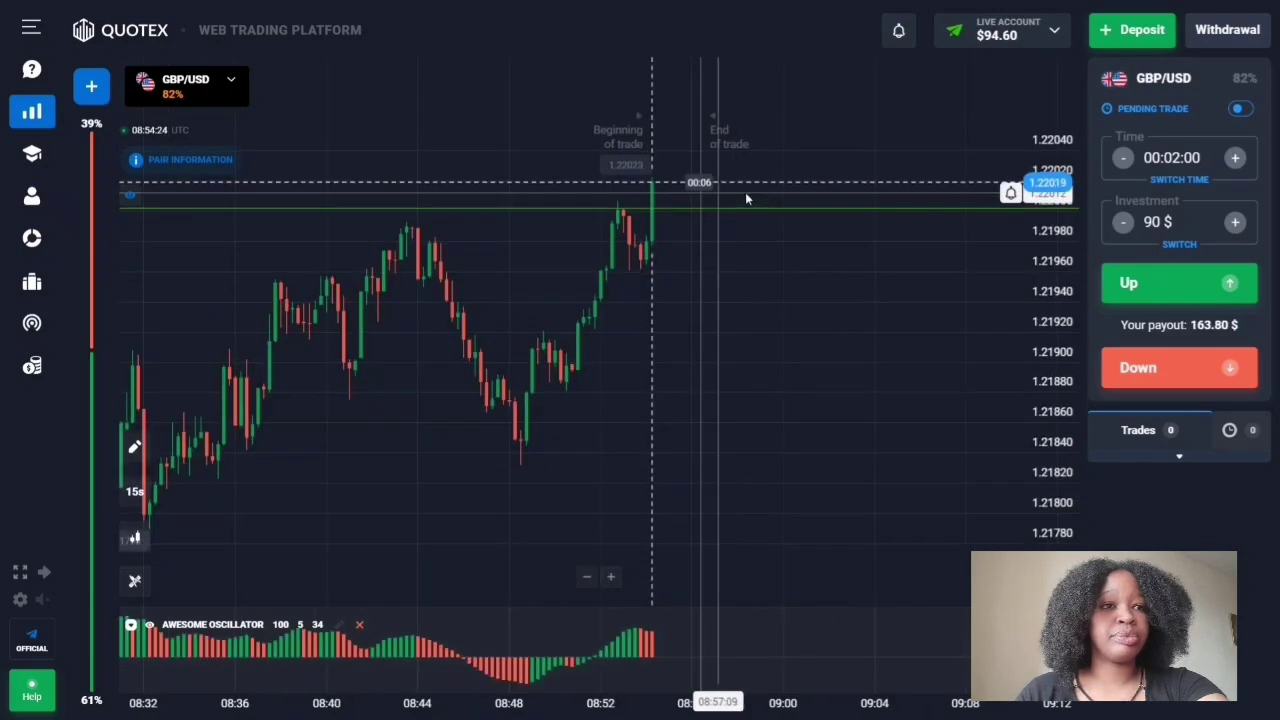
Lower the horizontal price line to 1.22003 and set the trade duration to one minute
{"action": "left_click_drag", "start_coordinate": [745, 195], "coordinate": [460, 271]}
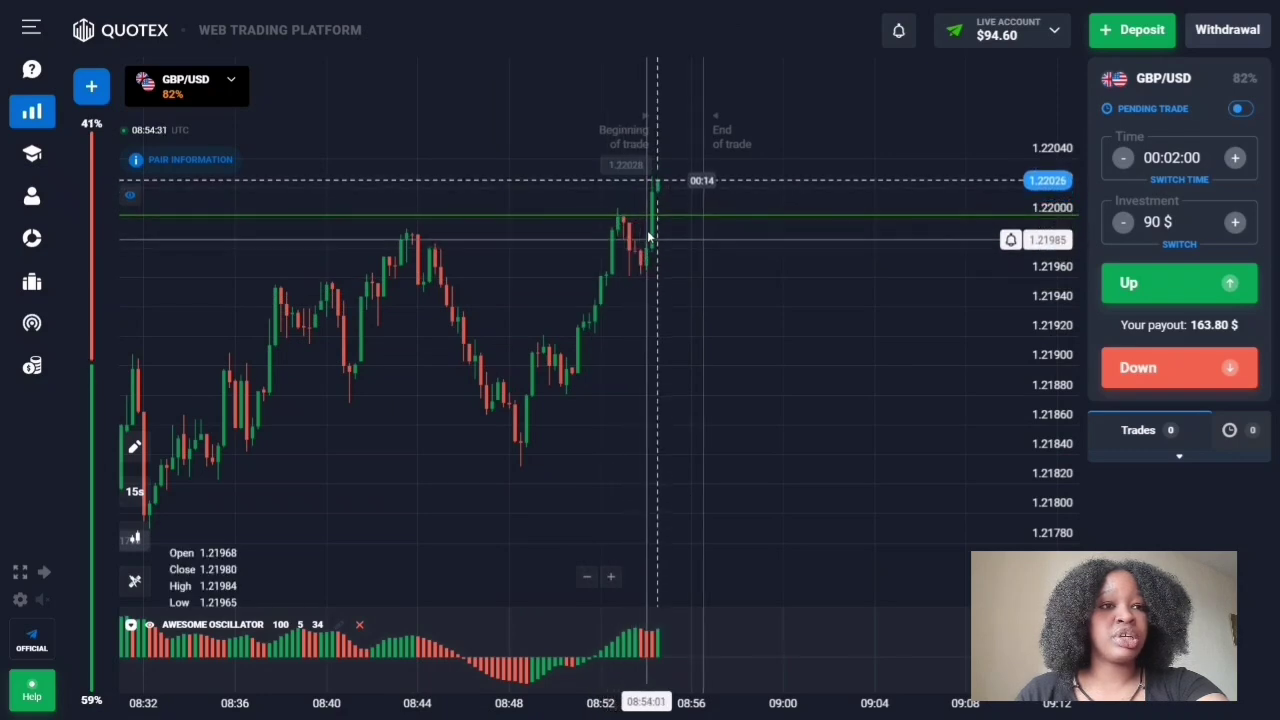
{"action": "left_click", "coordinate": [1171, 165]}
{"action": "left_click", "coordinate": [1150, 203]}
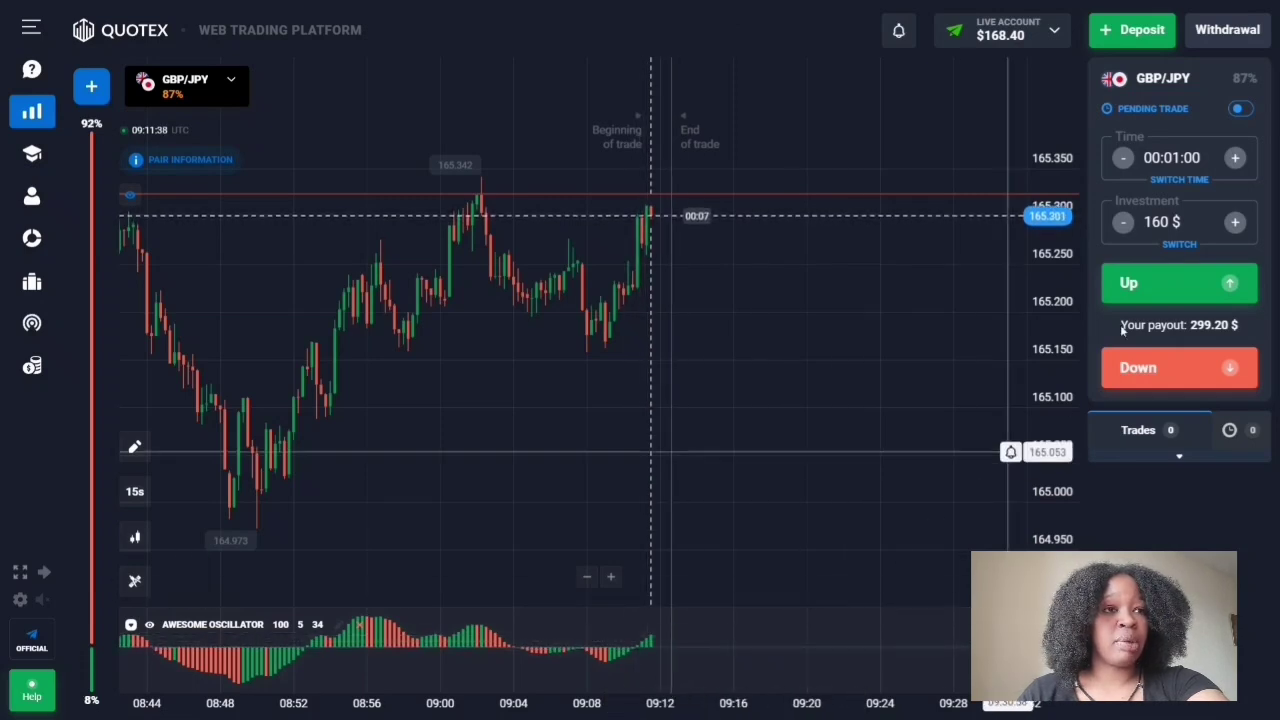
Open a 160 $ Up trade on GBP/JPY with a two-minute expiry
{"action": "left_click", "coordinate": [1180, 158]}
{"action": "left_click", "coordinate": [1179, 201]}
{"action": "left_click", "coordinate": [1167, 296]}
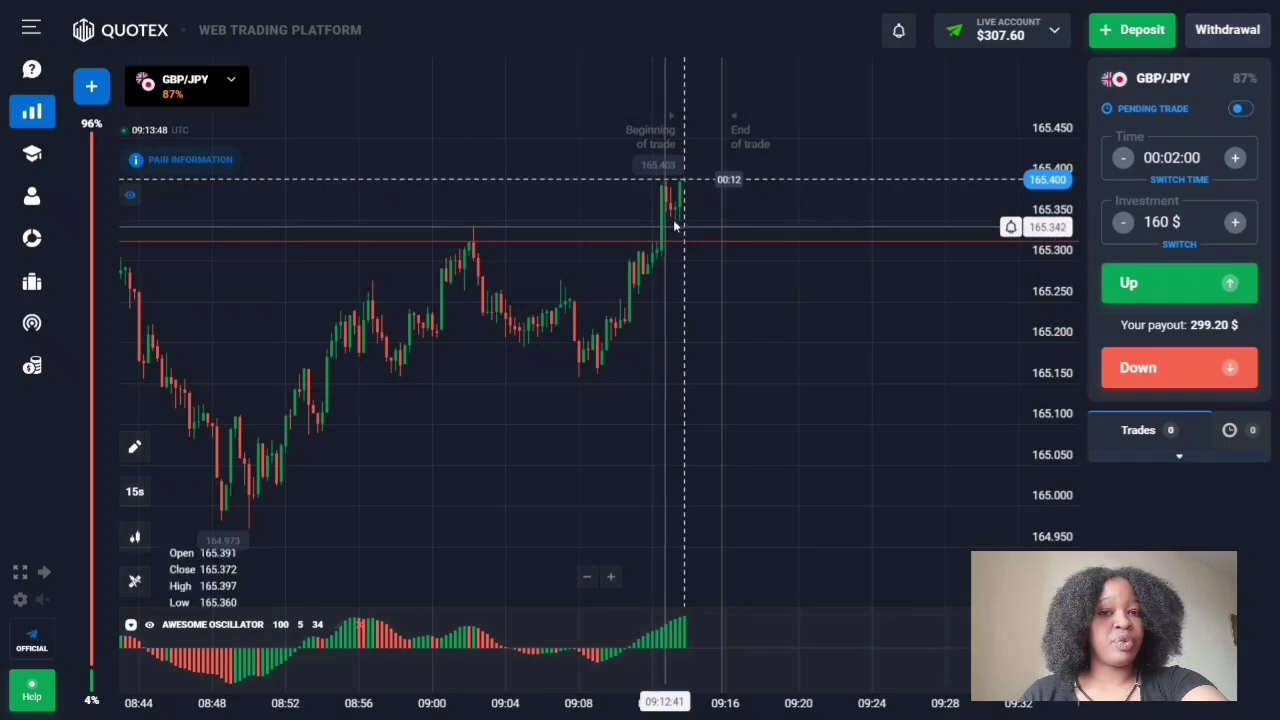
Shift the chart to recent time and open a 300 $ one-minute Down trade on GBP/USD
{"action": "left_click_drag", "start_coordinate": [778, 215], "coordinate": [711, 217]}
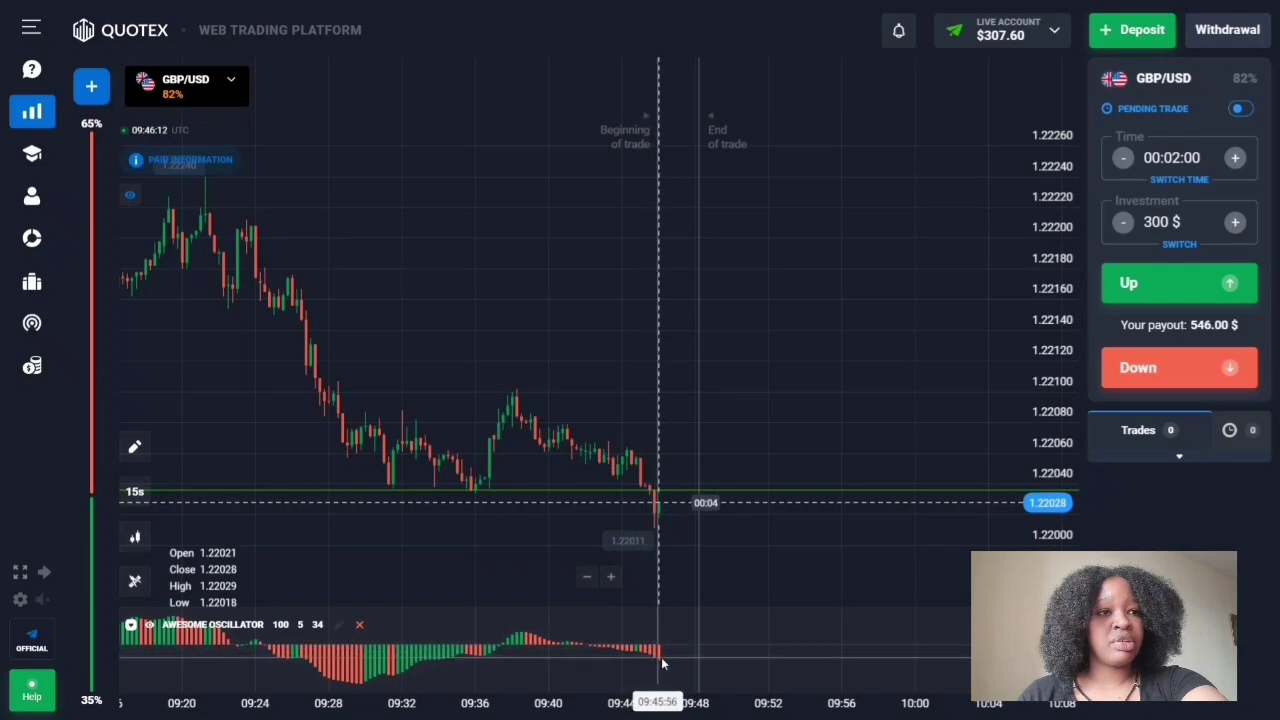
{"action": "left_click", "coordinate": [1178, 165]}
{"action": "left_click", "coordinate": [1140, 203]}
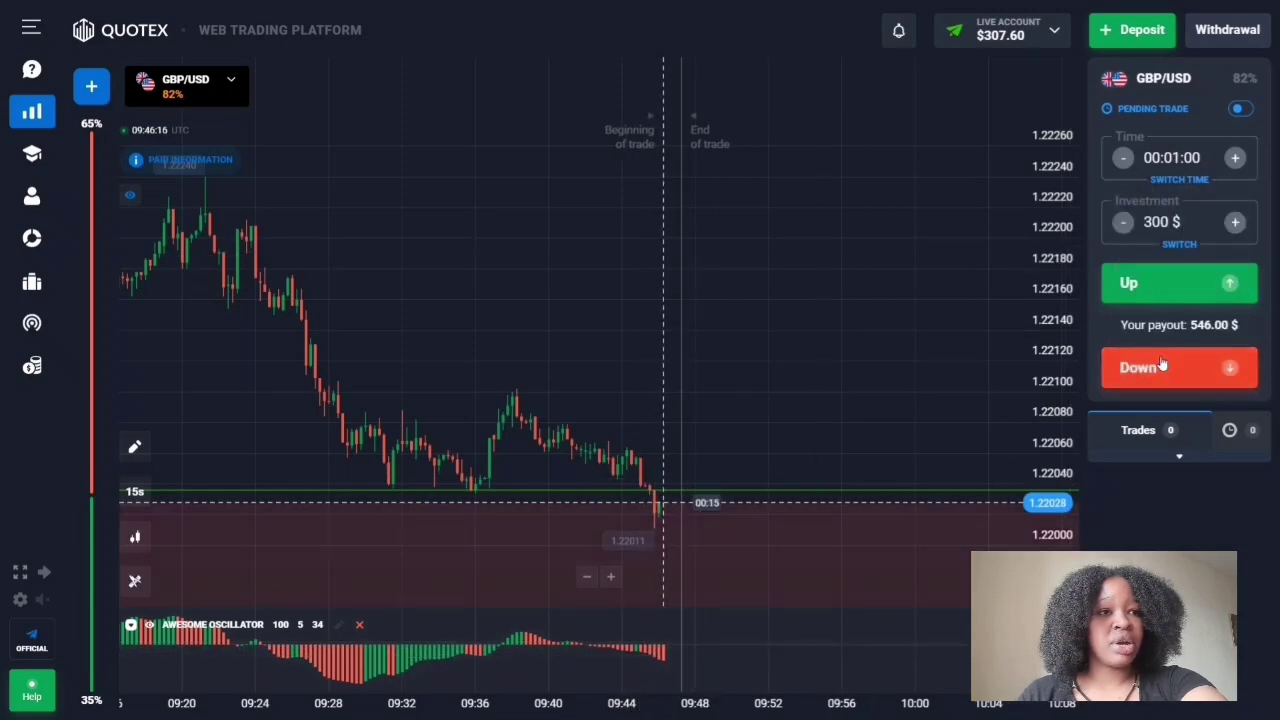
{"action": "left_click", "coordinate": [1162, 367]}
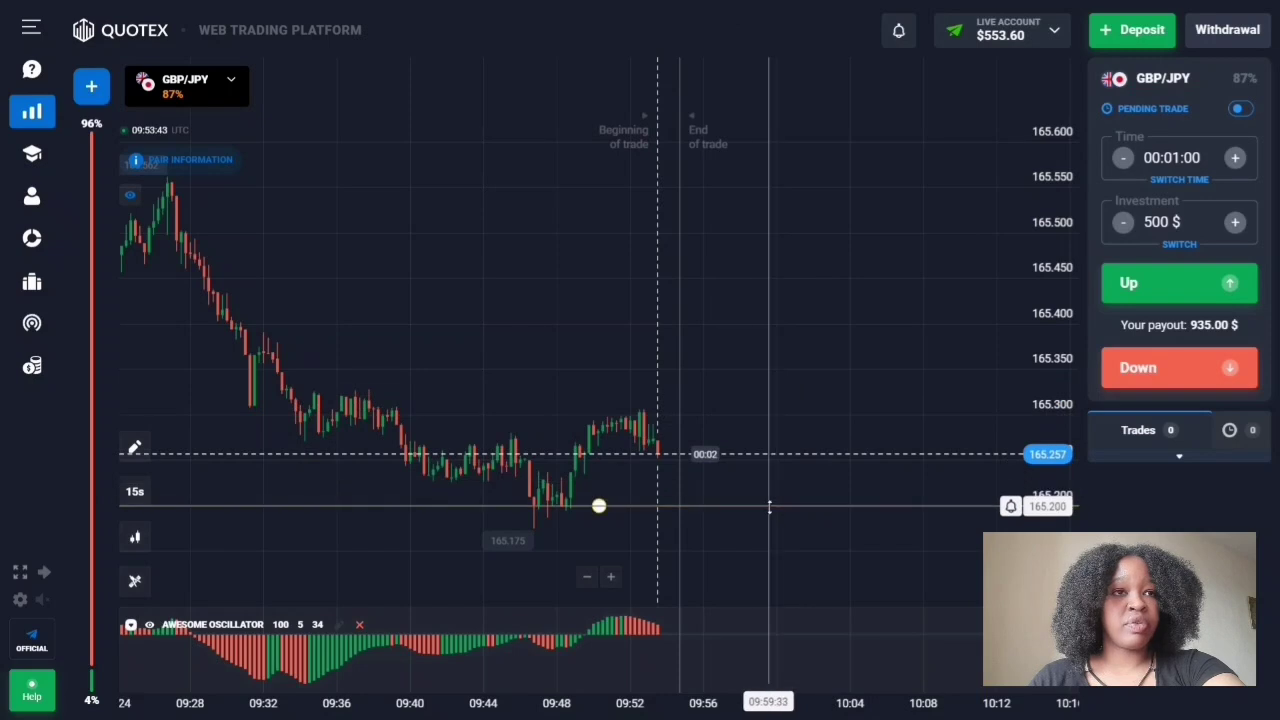
Nudge the GBP/JPY alert line up to about 165.20, just under the recent lows
{"action": "left_click_drag", "start_coordinate": [624, 510], "coordinate": [580, 505]}
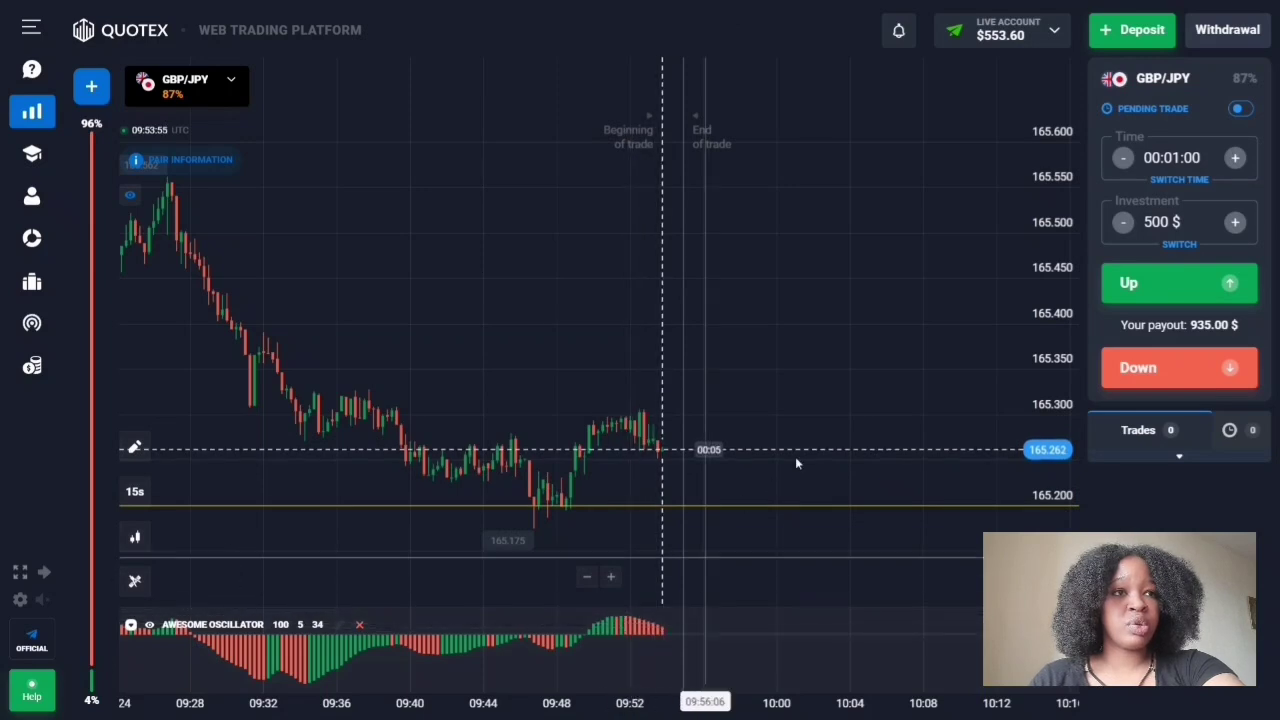
Place a 500 $ two-minute Down trade on GBP/JPY
{"action": "left_click", "coordinate": [1165, 165]}
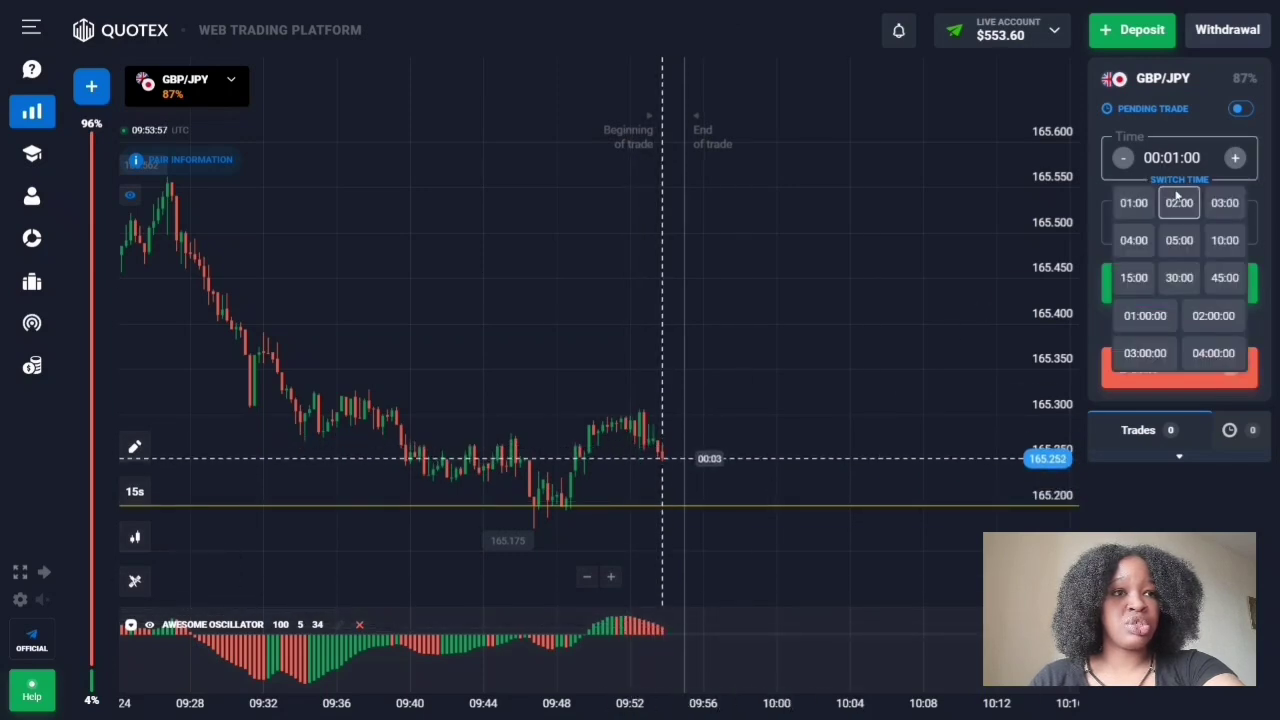
{"action": "left_click", "coordinate": [1178, 203]}
{"action": "left_click", "coordinate": [1173, 367]}
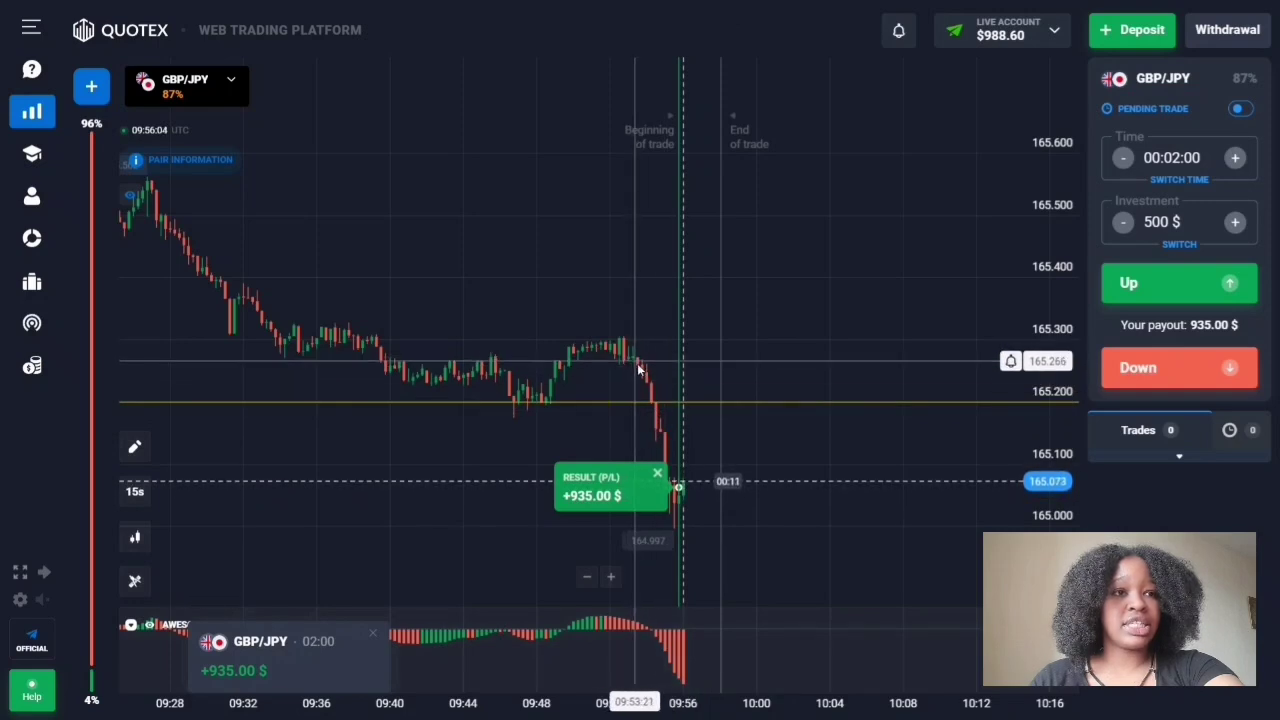
Move the price alert line down to about 165.03
{"action": "left_click_drag", "start_coordinate": [653, 400], "coordinate": [644, 686]}
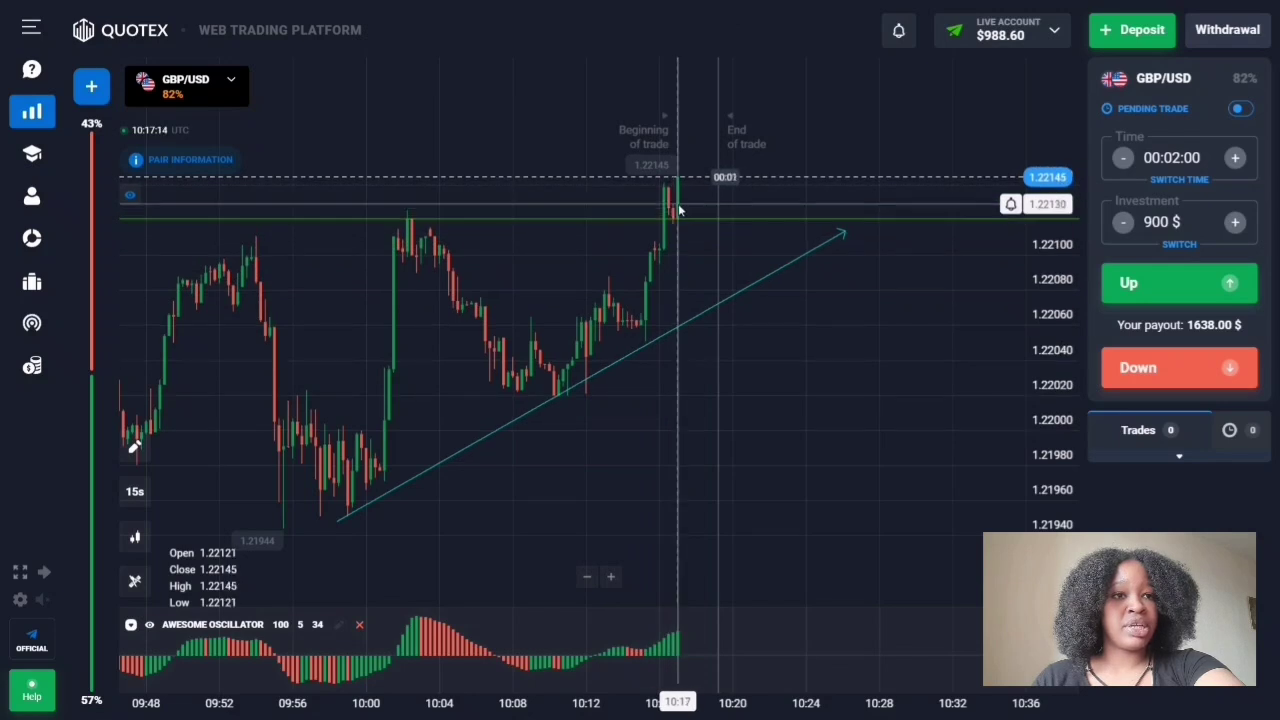
Set a 01:00 expiry and place a 900 $ Up trade on GBP/USD
{"action": "left_click", "coordinate": [1164, 160]}
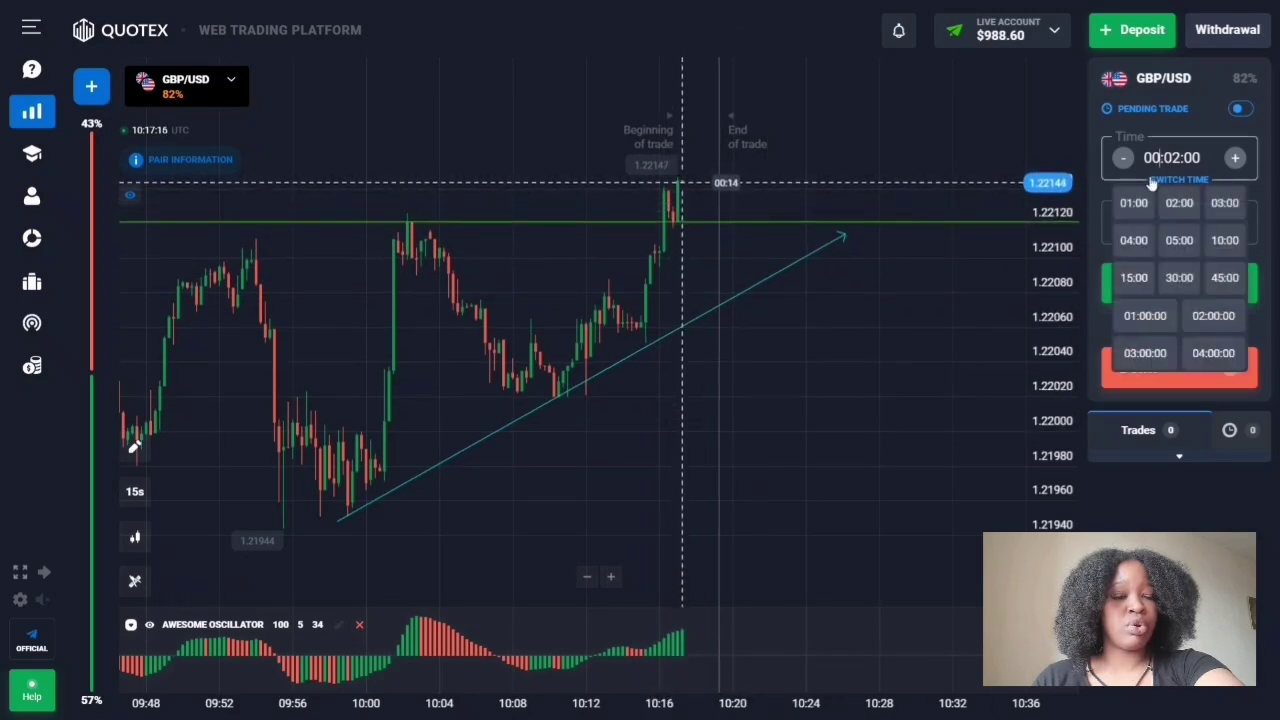
{"action": "left_click", "coordinate": [1134, 203]}
{"action": "left_click", "coordinate": [1158, 292]}
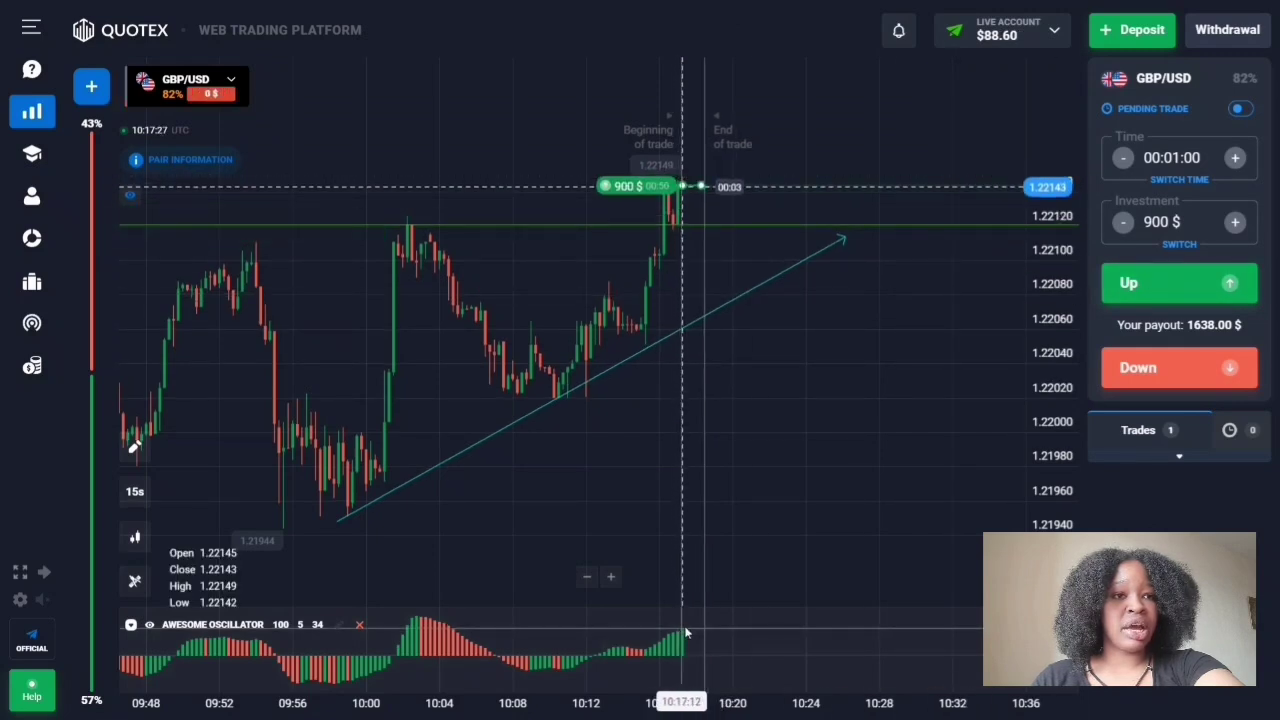
{"action": "left_click_drag", "start_coordinate": [790, 343], "coordinate": [743, 331]}
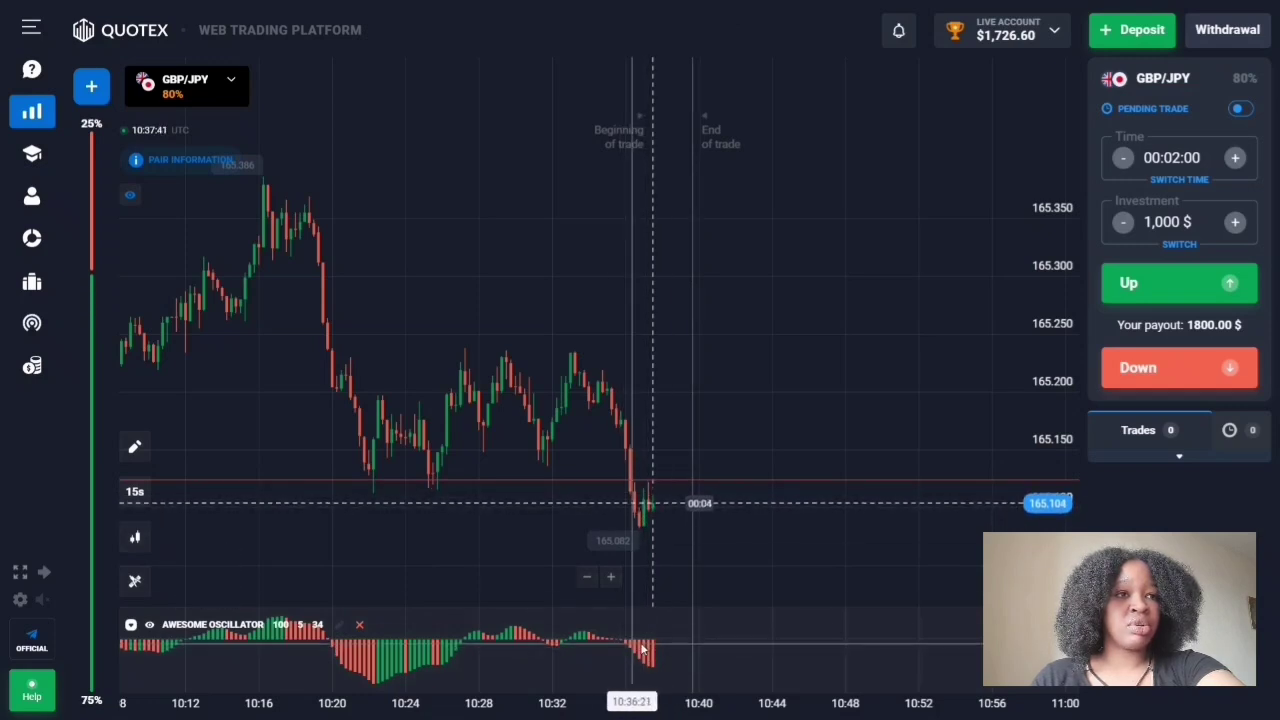
Place a two-minute 1,000 $ Down trade on GBP/JPY
{"action": "left_click", "coordinate": [1138, 364]}
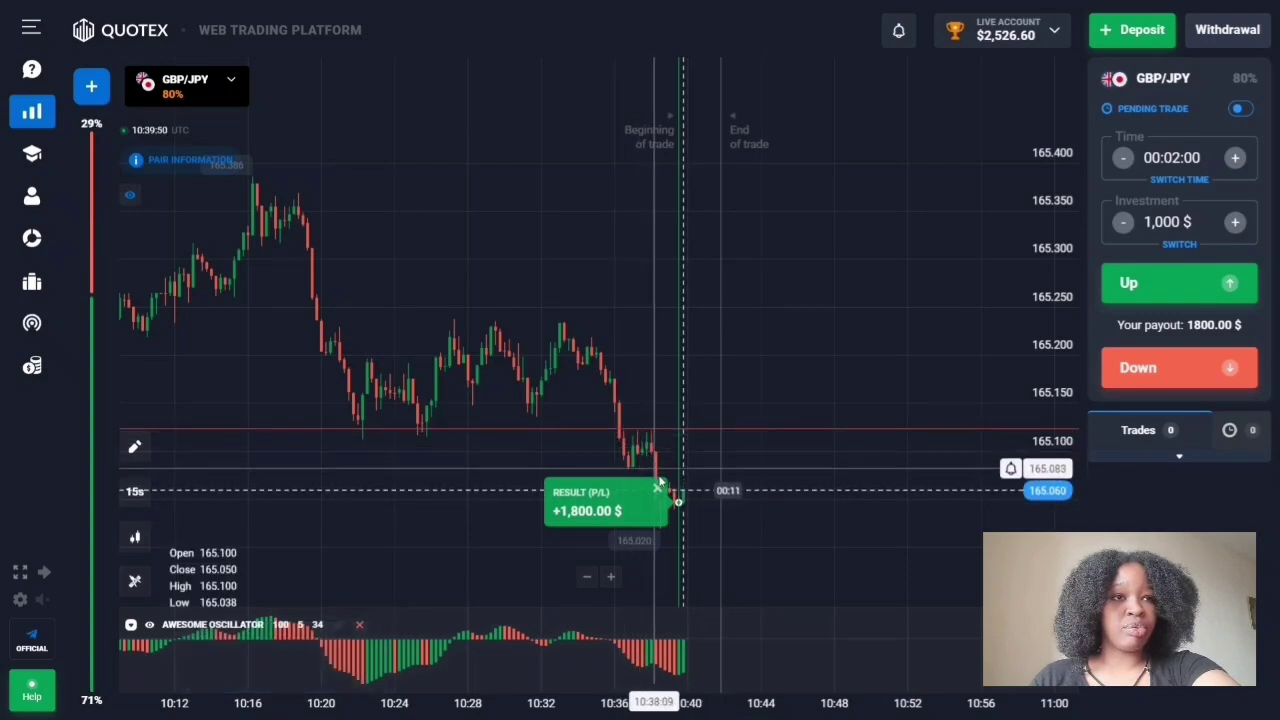
Pan the chart toward the latest candles
{"action": "left_click_drag", "start_coordinate": [694, 521], "coordinate": [651, 532]}
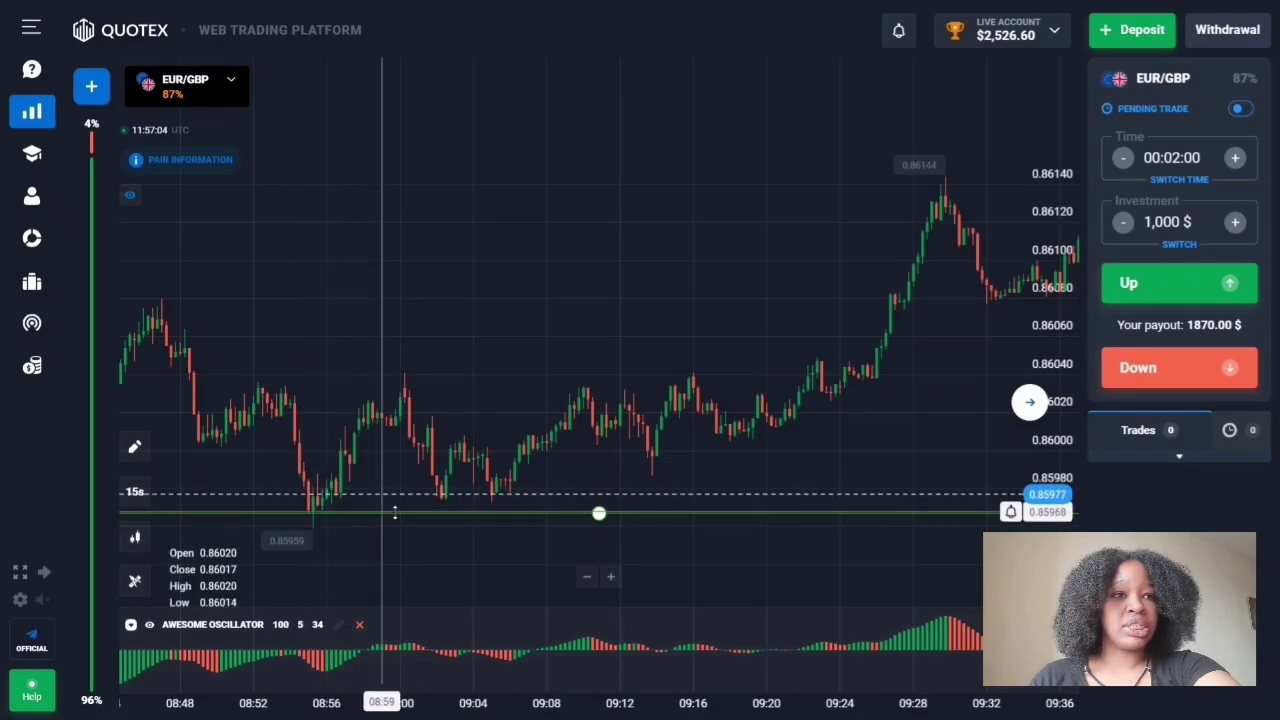
Return the chart to live candles and open two 1,000 $ Down trades on EUR/GBP
{"action": "left_click", "coordinate": [1029, 405]}
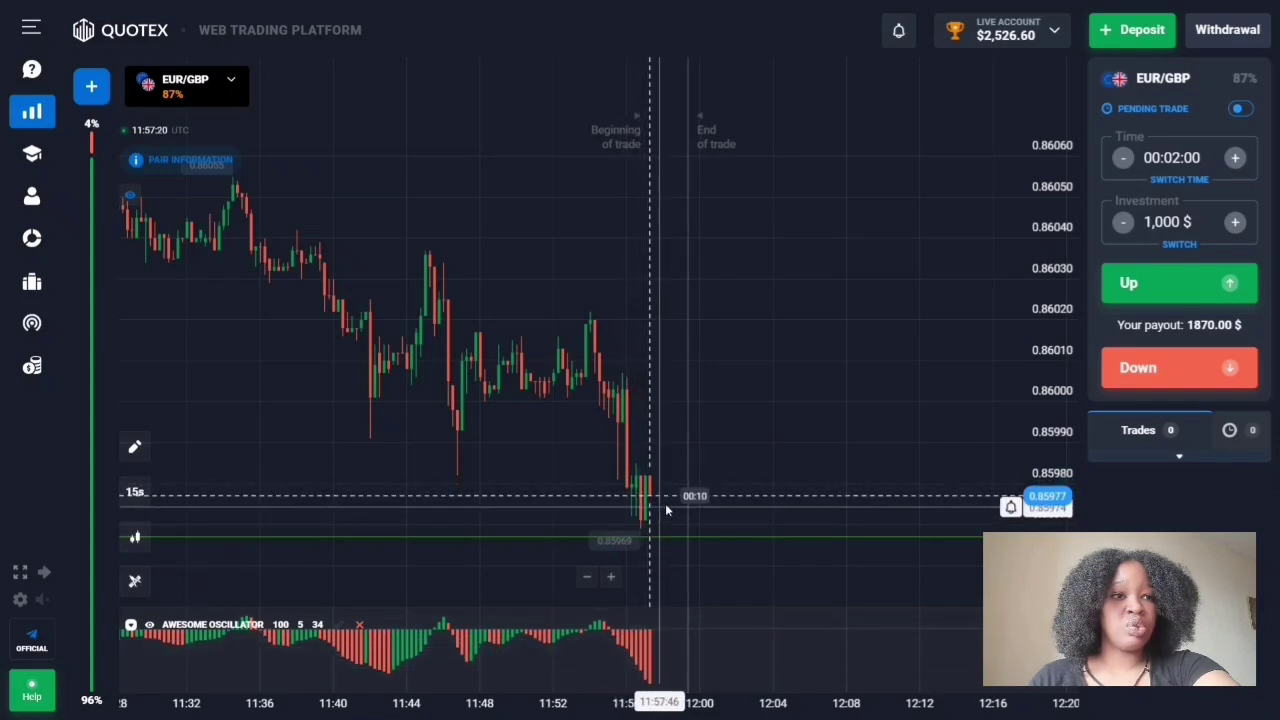
{"action": "left_click", "coordinate": [1163, 372]}
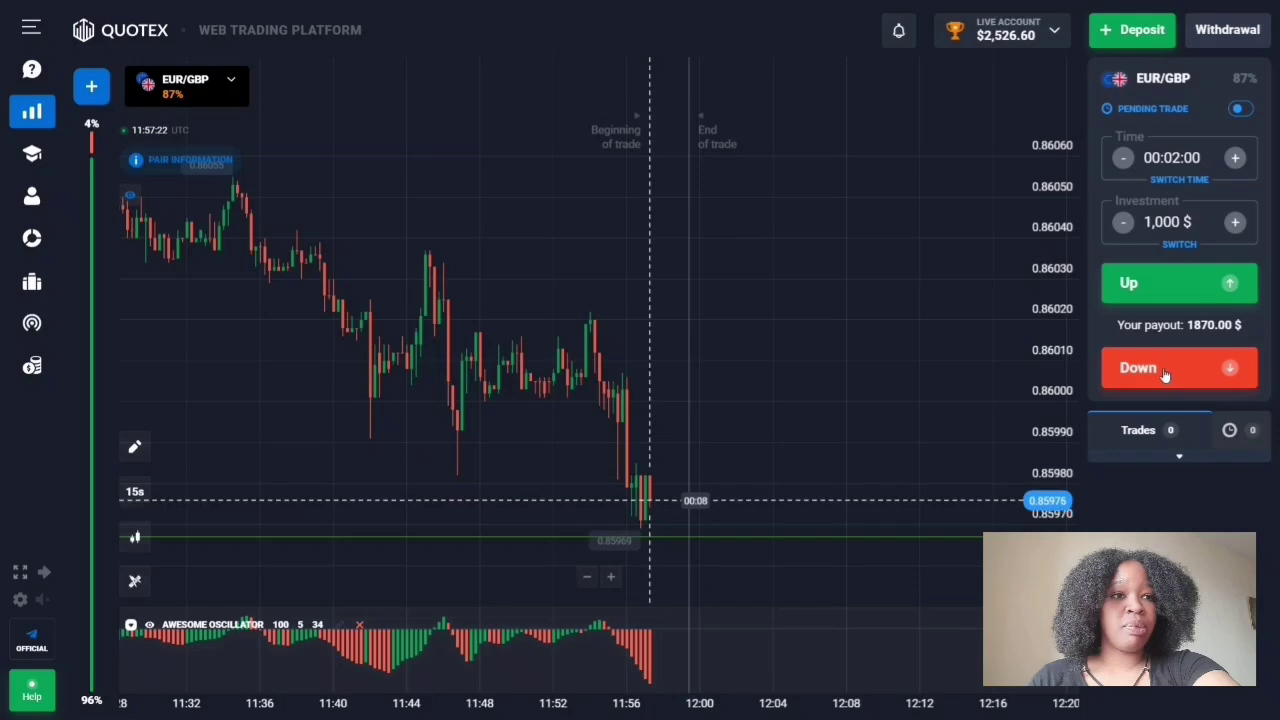
{"action": "left_click", "coordinate": [1163, 372]}
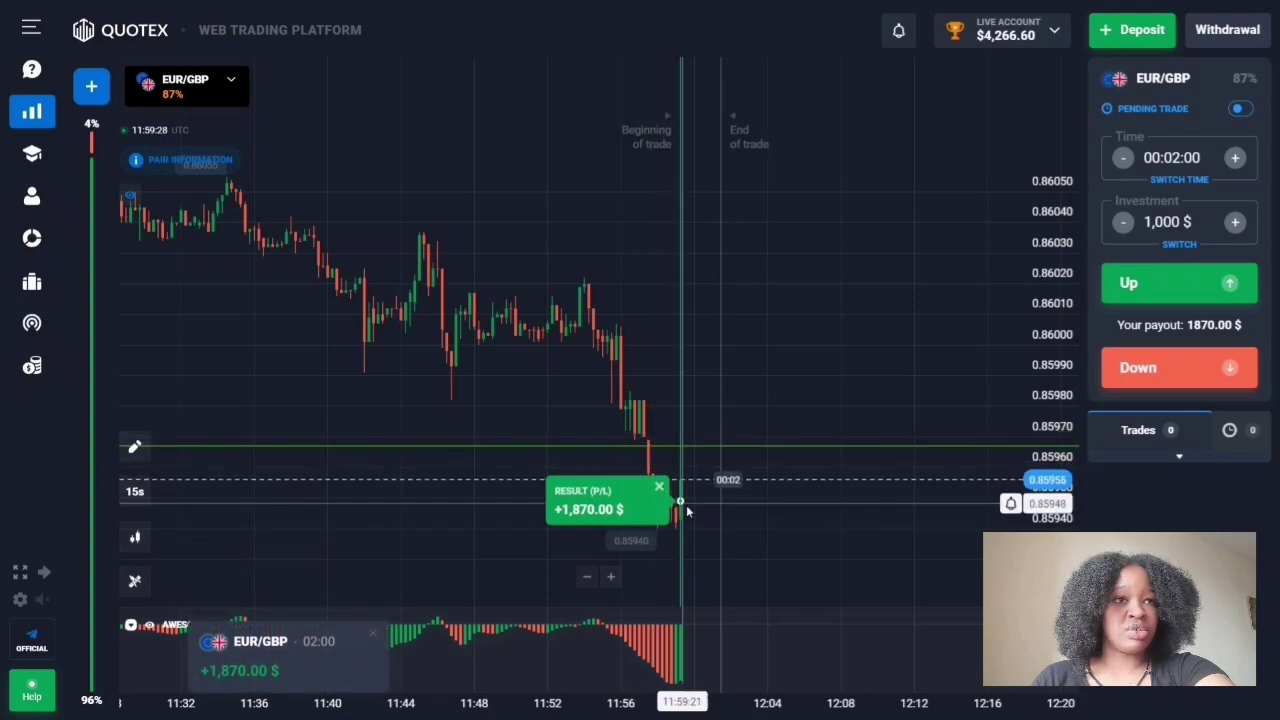
{"action": "left_click_drag", "start_coordinate": [709, 522], "coordinate": [669, 539]}
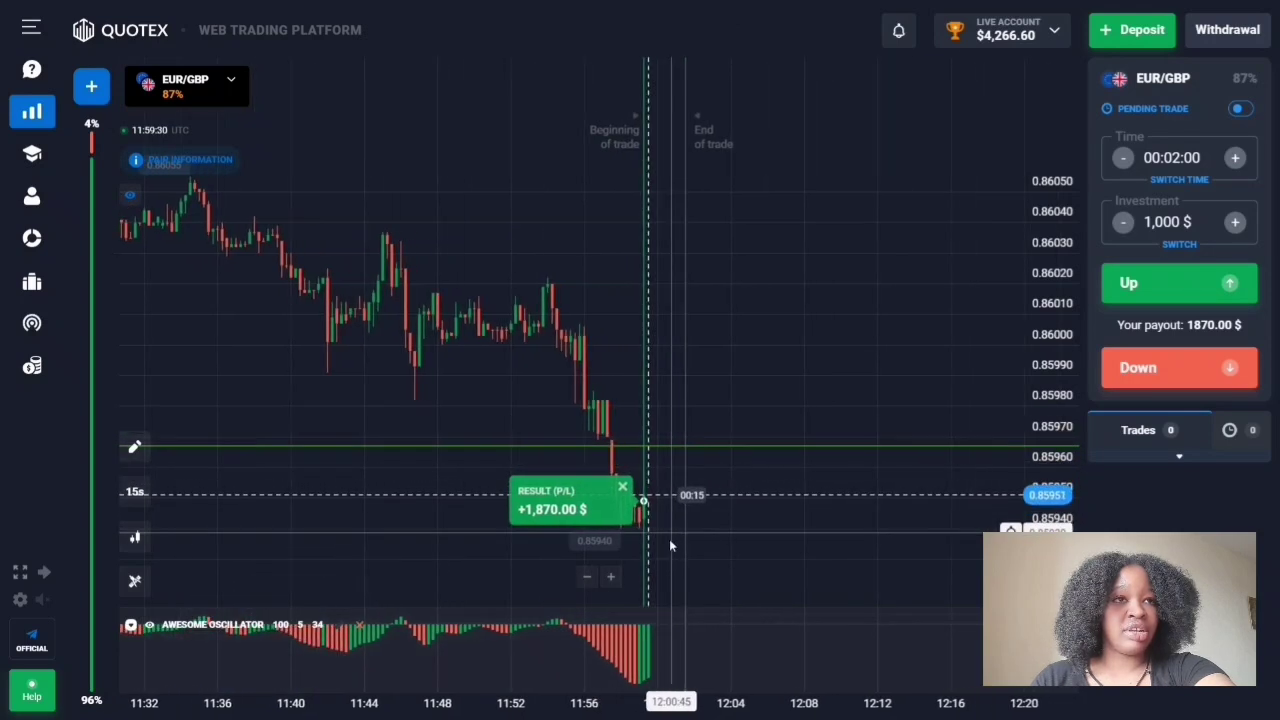